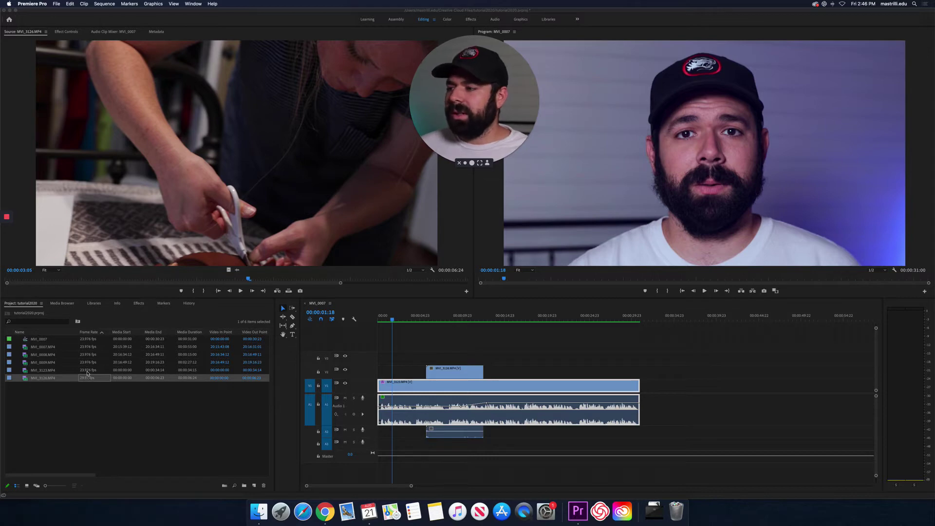
Review the sequence settings, including timebase, frame size and preview format.
{"action": "left_click", "coordinate": [598, 367]}
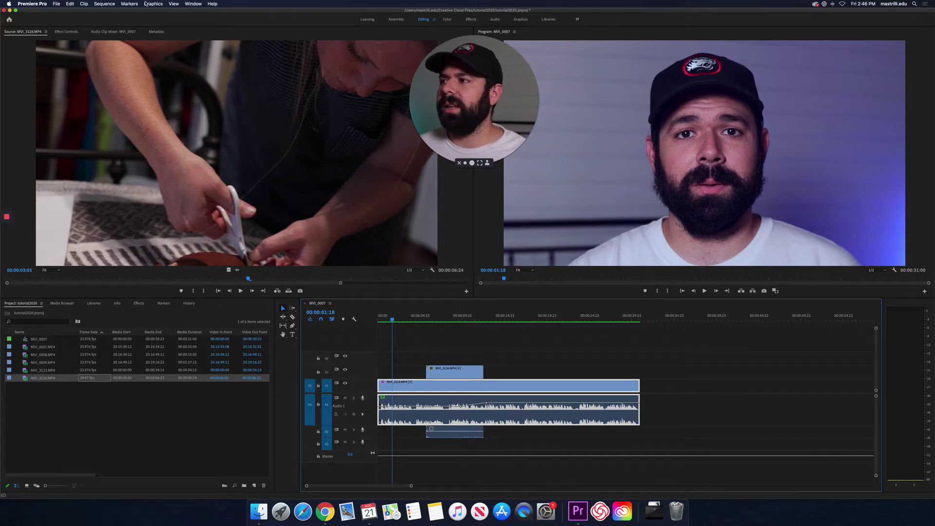
{"action": "left_click", "coordinate": [108, 5]}
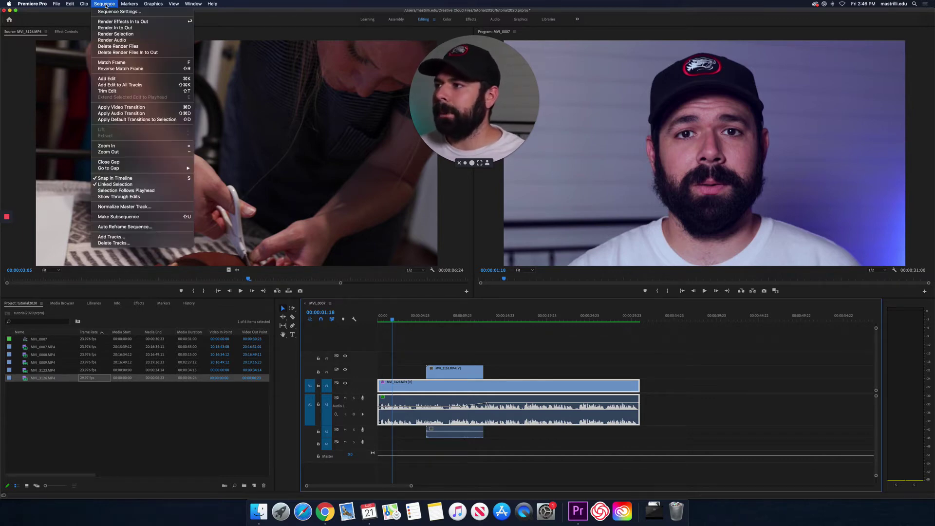
{"action": "left_click", "coordinate": [111, 12]}
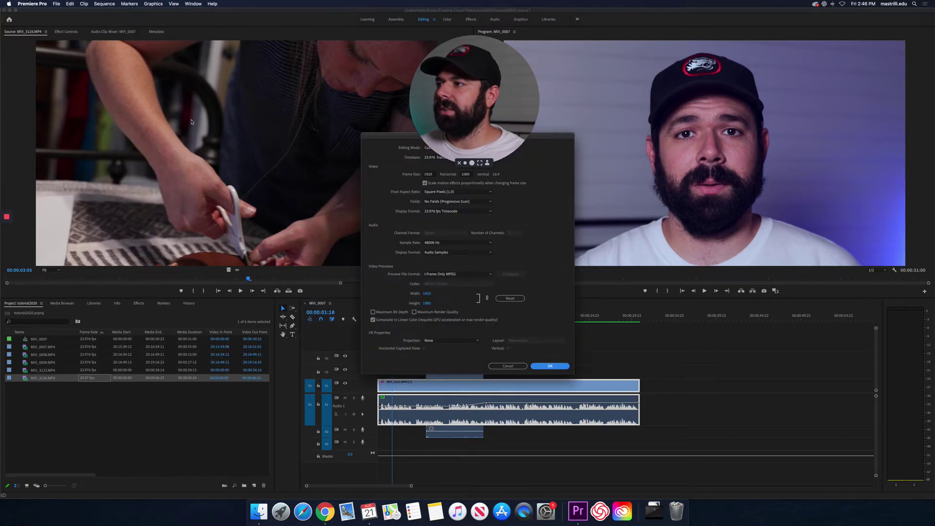
{"action": "left_click_drag", "start_coordinate": [399, 139], "coordinate": [247, 87]}
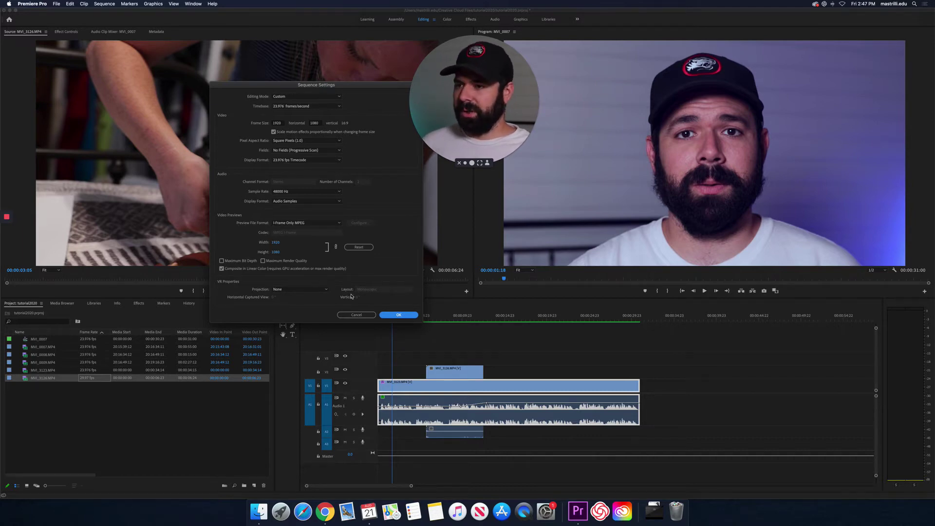
{"action": "left_click", "coordinate": [398, 315]}
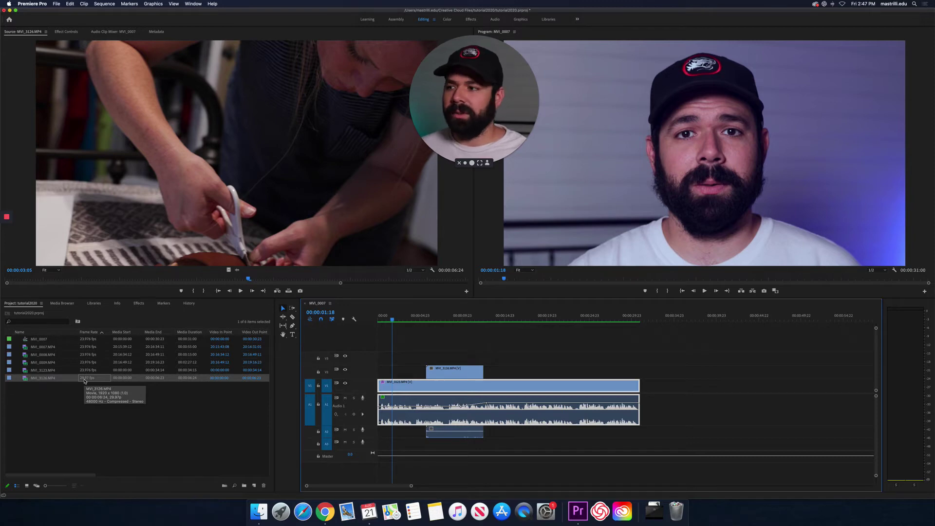
Examine the Interpret Footage options of the 29.97 fps project clip, keeping the frame rate from the file.
{"action": "right_click", "coordinate": [84, 381]}
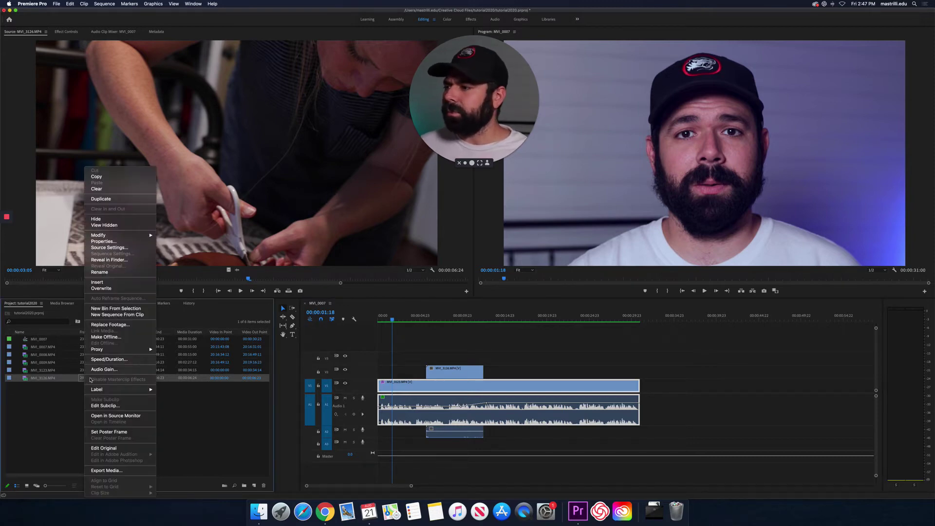
{"action": "right_click", "coordinate": [81, 380]}
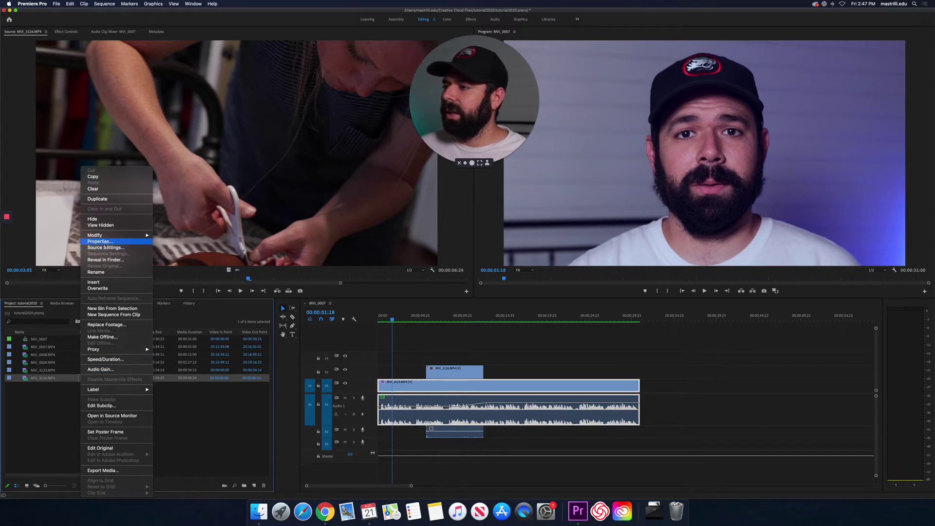
{"action": "mouse_move", "coordinate": [114, 235]}
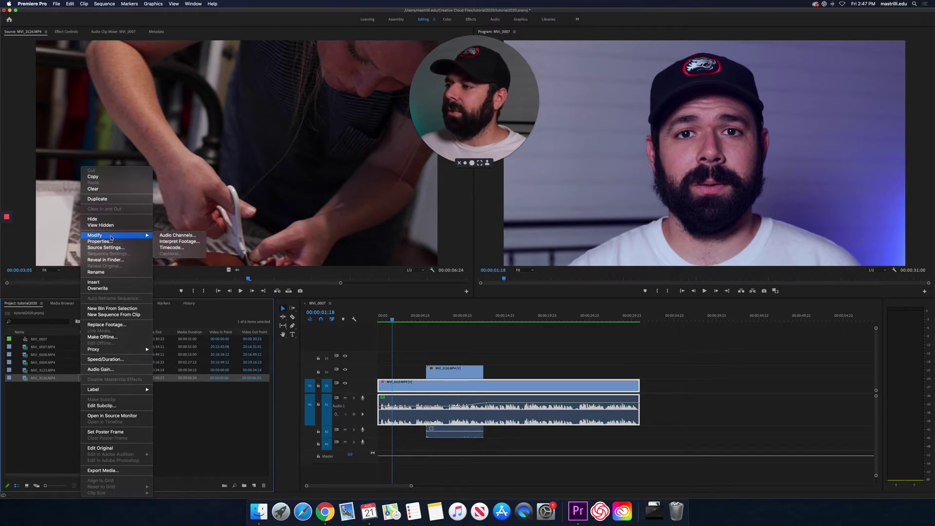
{"action": "left_click", "coordinate": [167, 242]}
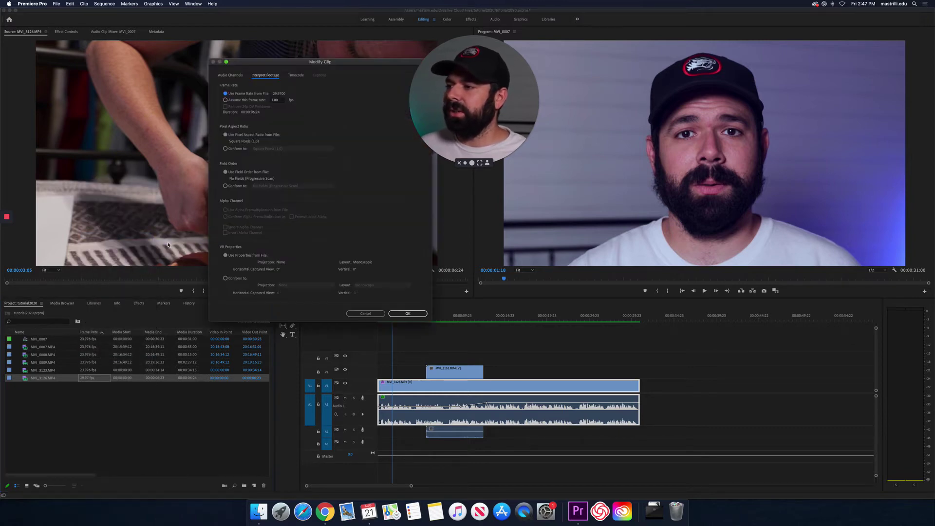
{"action": "left_click", "coordinate": [248, 102]}
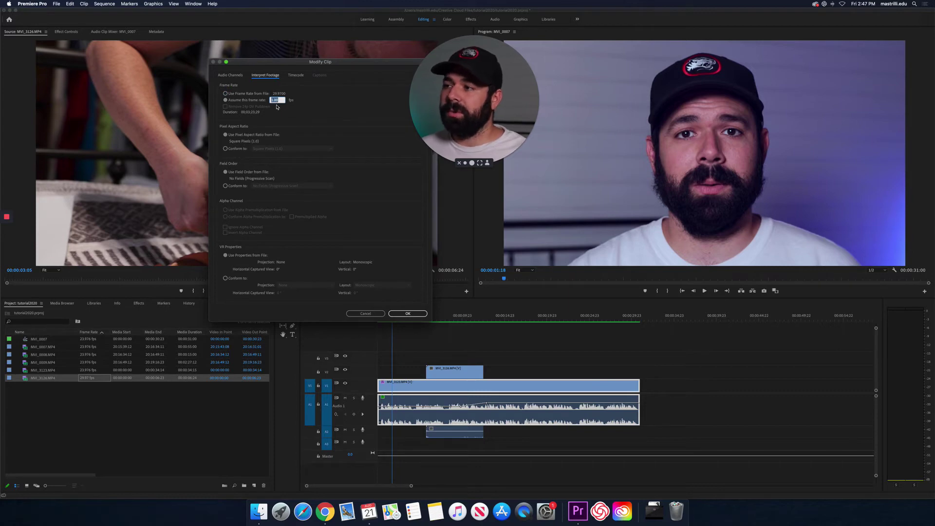
{"action": "left_click", "coordinate": [232, 94]}
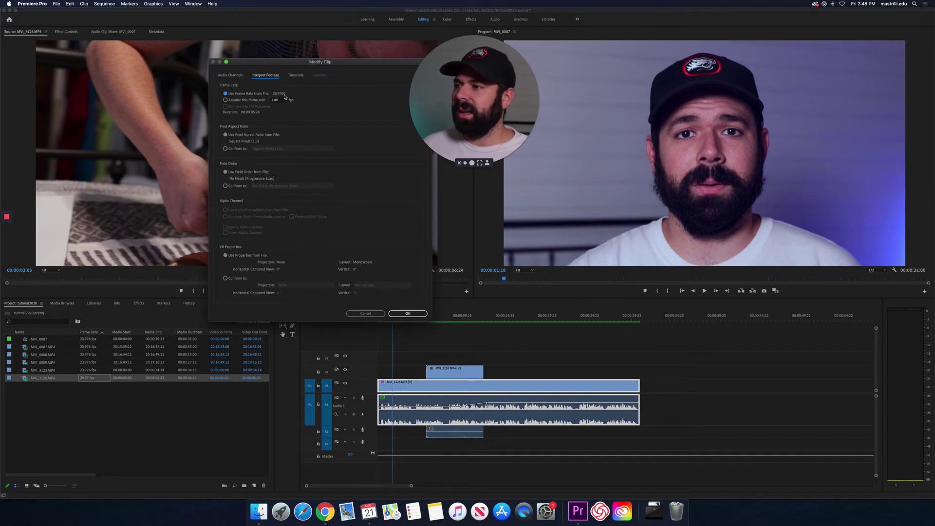
{"action": "left_click", "coordinate": [407, 314]}
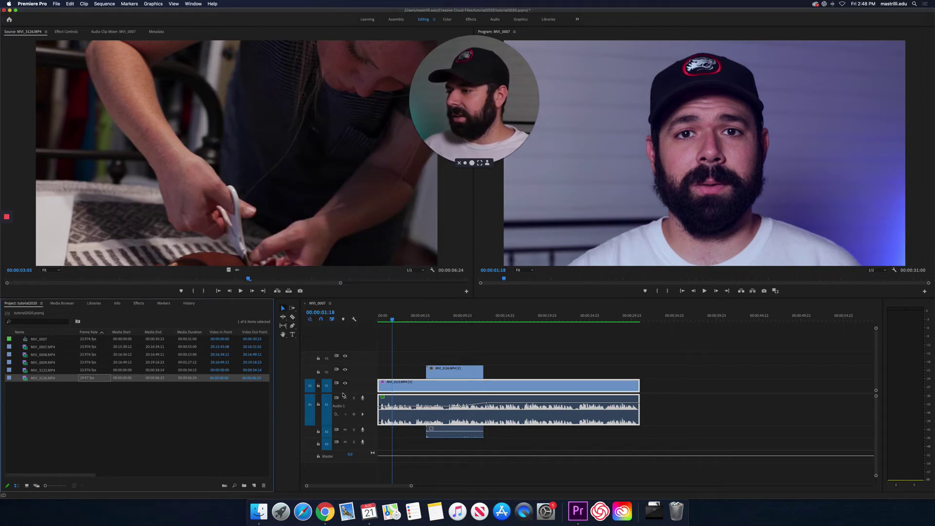
Shift the overlay clip above the main footage, with its linked audio, slightly later in the sequence.
{"action": "left_click", "coordinate": [457, 373]}
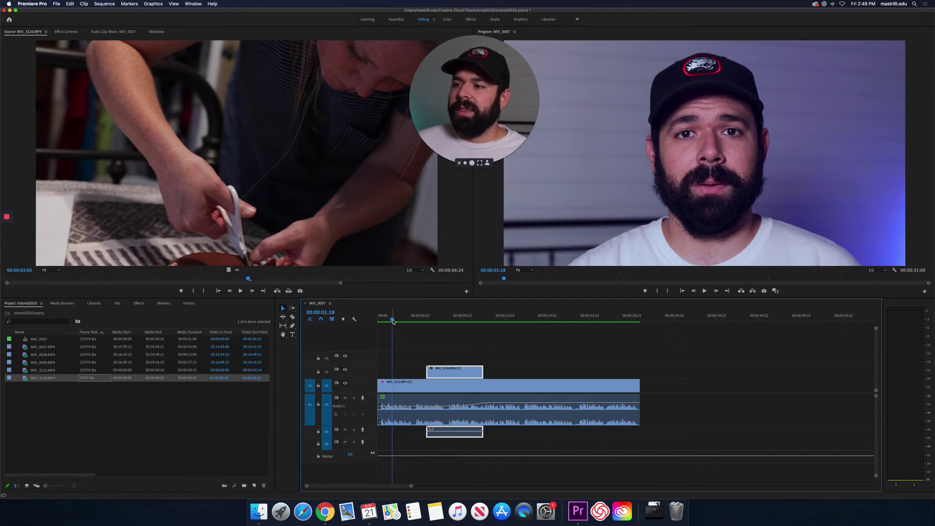
{"action": "left_click_drag", "start_coordinate": [393, 319], "coordinate": [413, 321]}
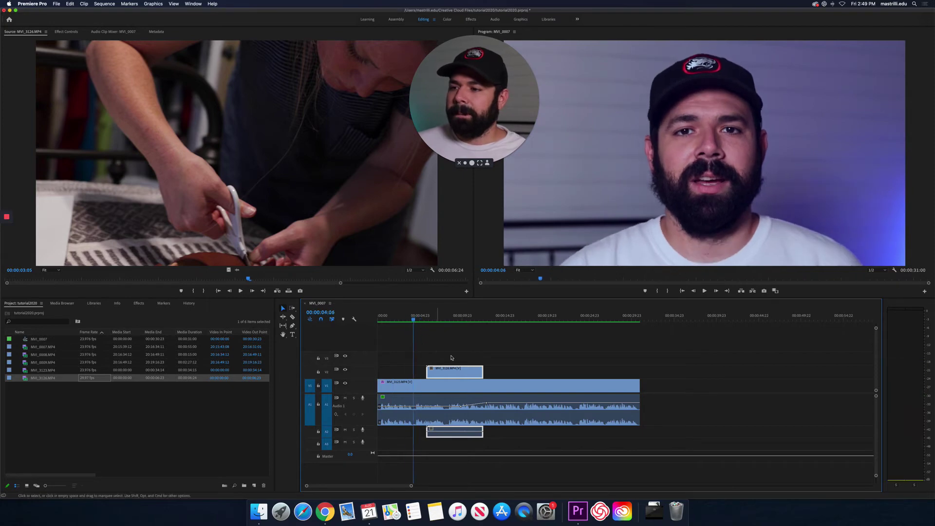
{"action": "left_click_drag", "start_coordinate": [450, 373], "coordinate": [458, 373]}
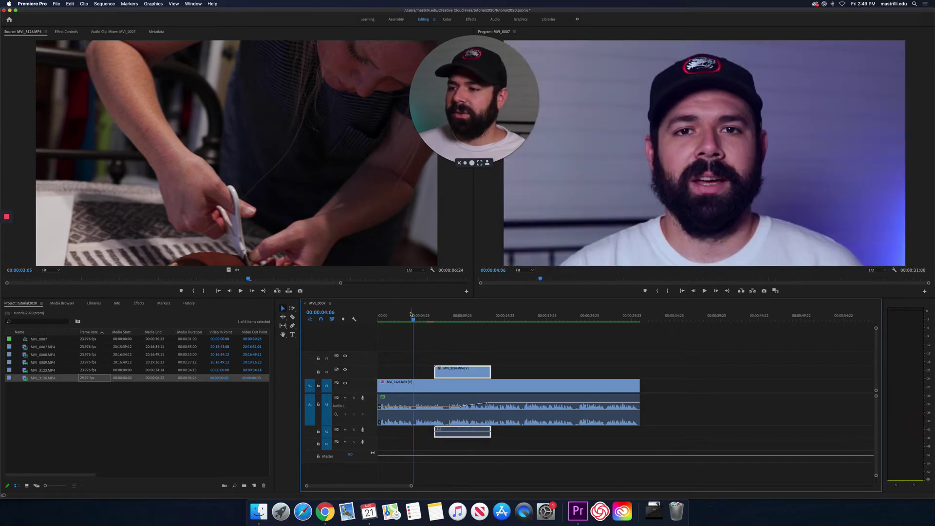
Preview the sequence before, across and just after the overlay clip.
{"action": "left_click_drag", "start_coordinate": [414, 322], "coordinate": [423, 323]}
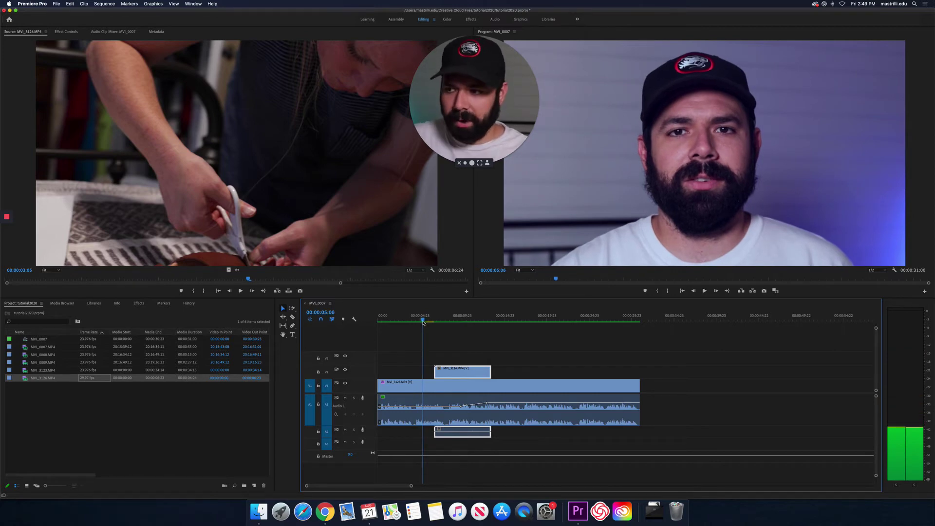
{"action": "left_click_drag", "start_coordinate": [423, 322], "coordinate": [454, 324]}
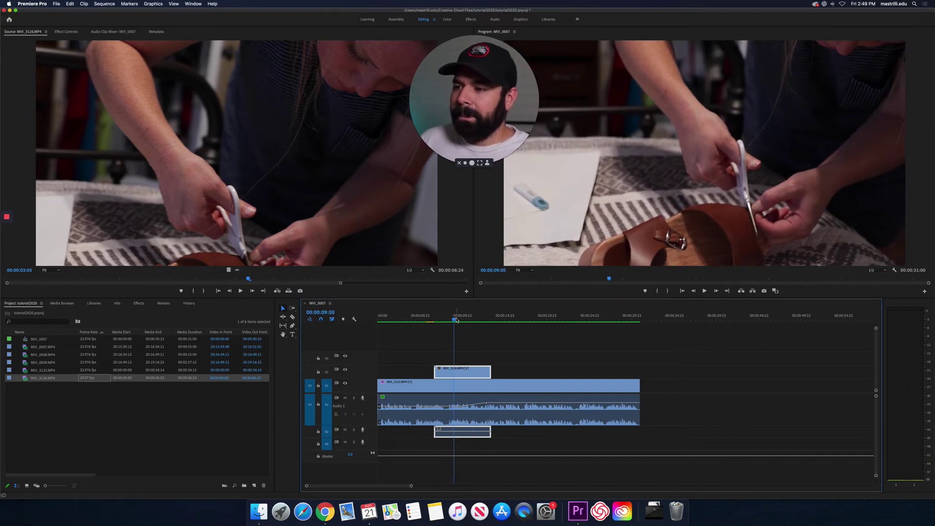
{"action": "left_click_drag", "start_coordinate": [455, 323], "coordinate": [502, 322]}
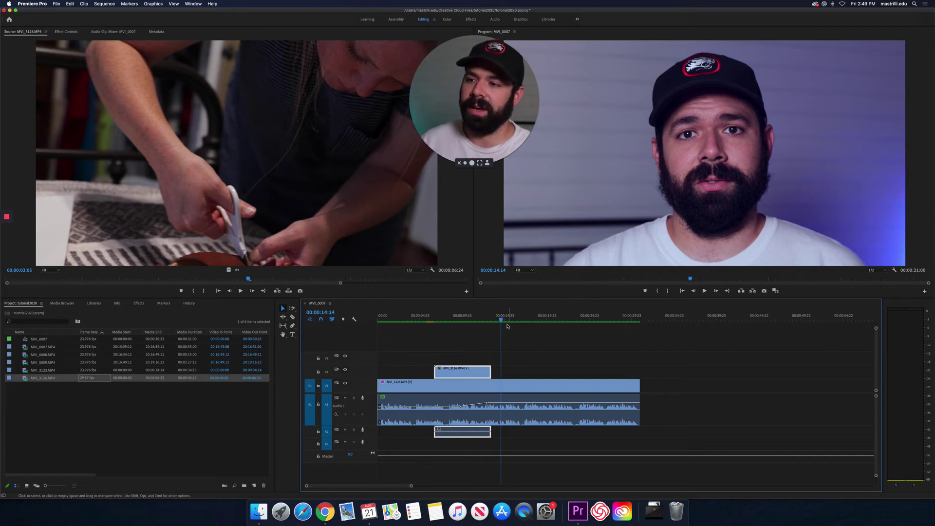
{"action": "left_click_drag", "start_coordinate": [501, 320], "coordinate": [487, 321]}
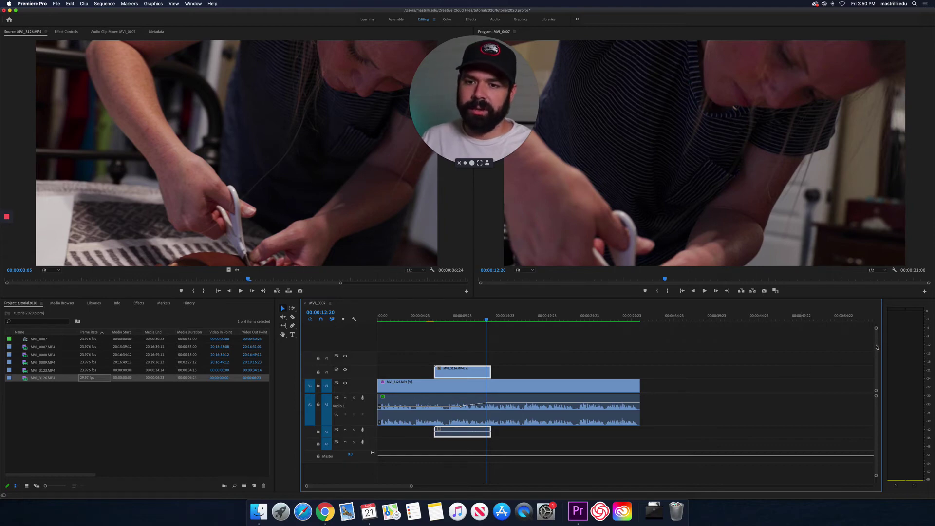
Enlarge the video and audio tracks and raise both volume keyframes on the main clip's audio, the second to about 7 dB.
{"action": "left_click_drag", "start_coordinate": [876, 345], "coordinate": [877, 324]}
{"action": "left_click_drag", "start_coordinate": [877, 391], "coordinate": [876, 398]}
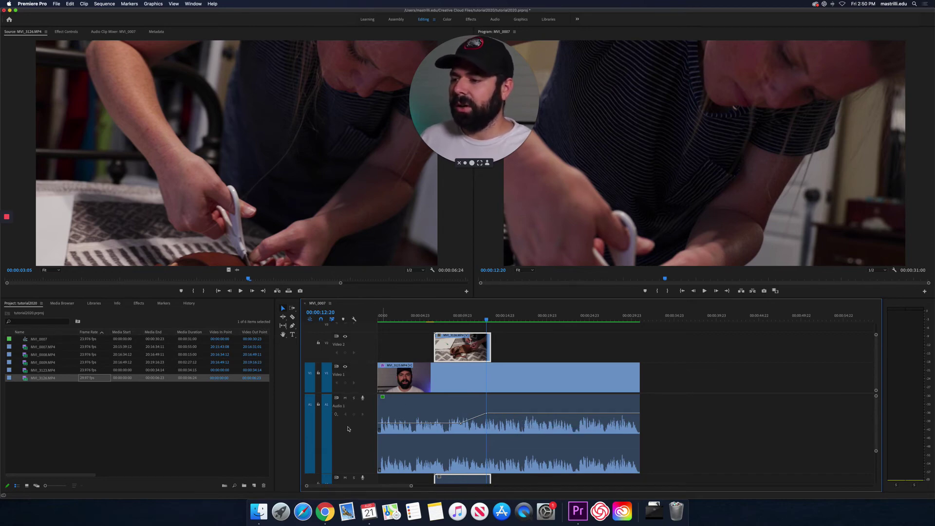
{"action": "left_click", "coordinate": [444, 417]}
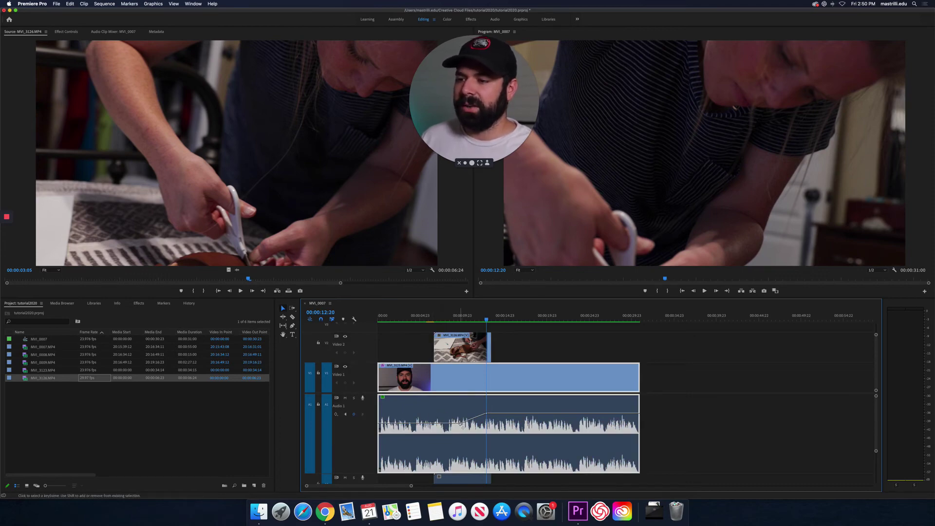
{"action": "left_click_drag", "start_coordinate": [460, 424], "coordinate": [457, 421]}
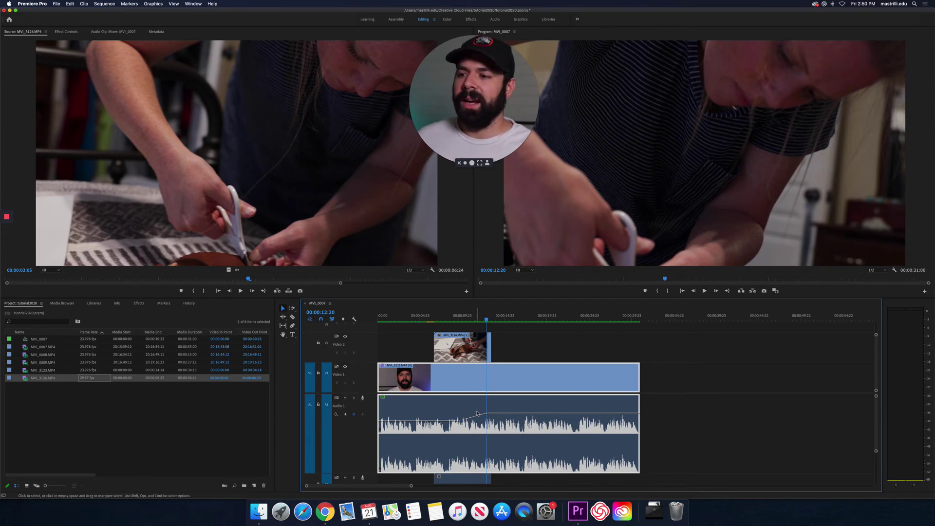
{"action": "left_click_drag", "start_coordinate": [486, 413], "coordinate": [476, 414]}
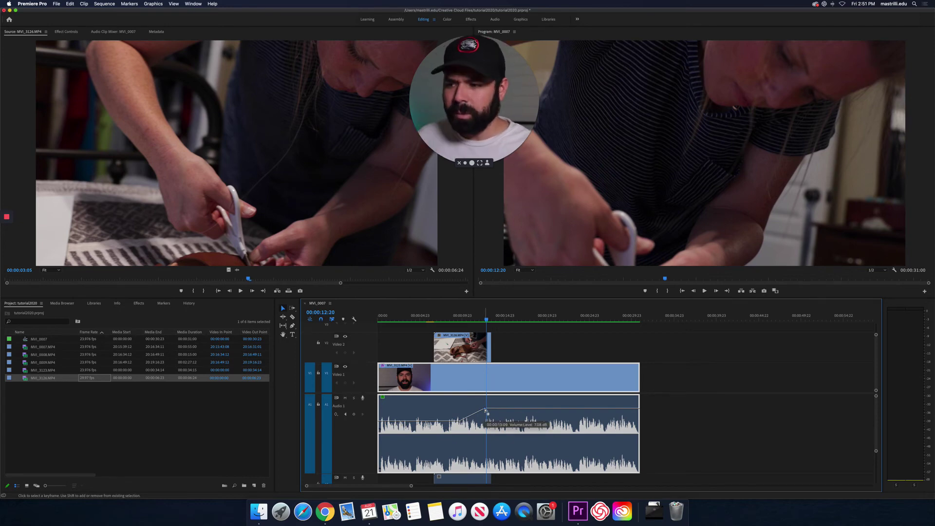
{"action": "scroll", "coordinate": [485, 412], "scroll_direction": "down", "scroll_amount": 1}
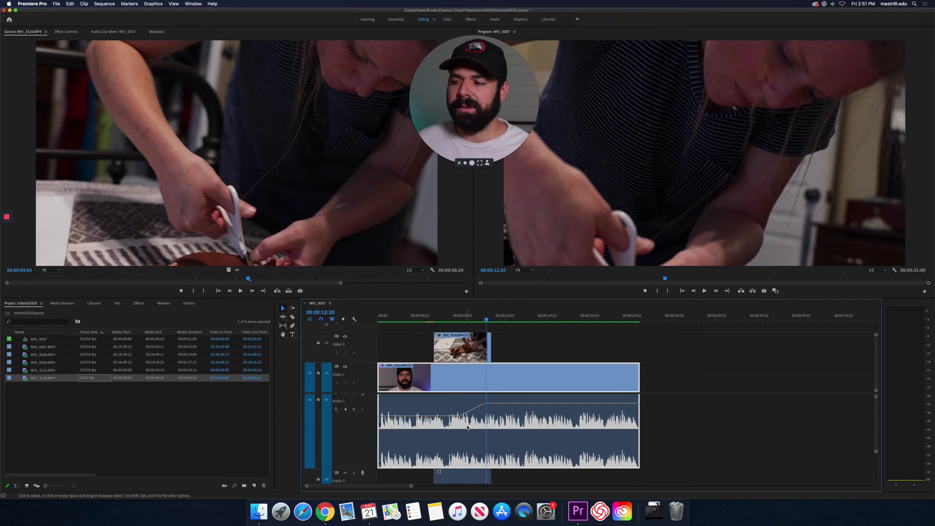
{"action": "scroll", "coordinate": [767, 412], "scroll_direction": "down", "scroll_amount": 3}
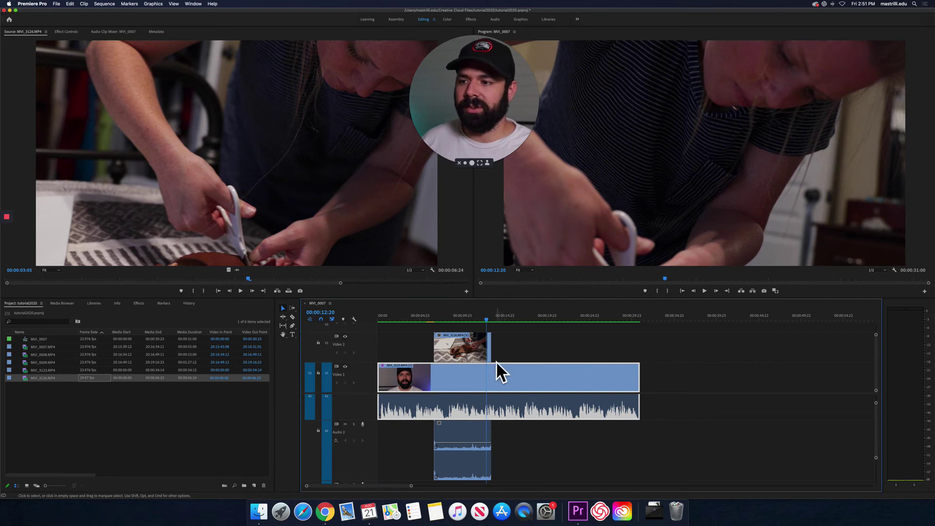
{"action": "key", "text": "c"}
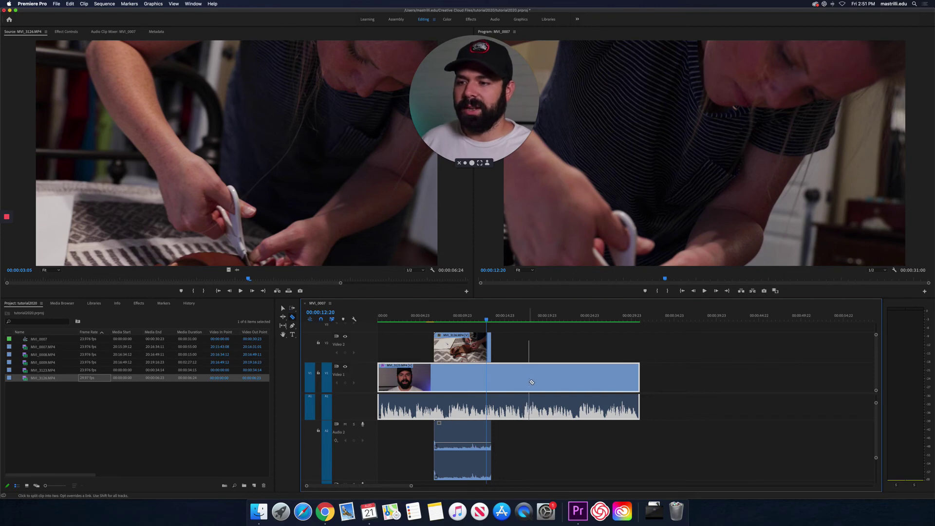
{"action": "key", "text": "v"}
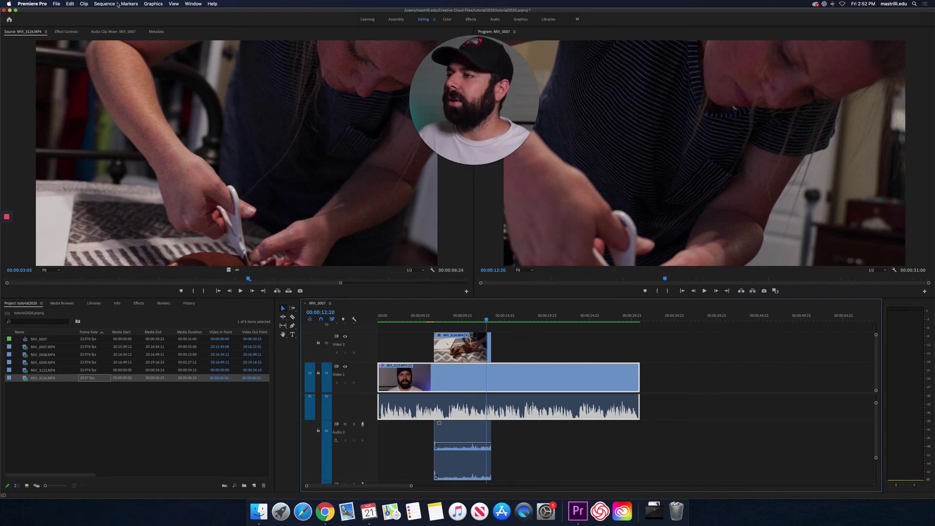
Render the sequence from In to Out and briefly play the rendered result from the start.
{"action": "left_click", "coordinate": [117, 4]}
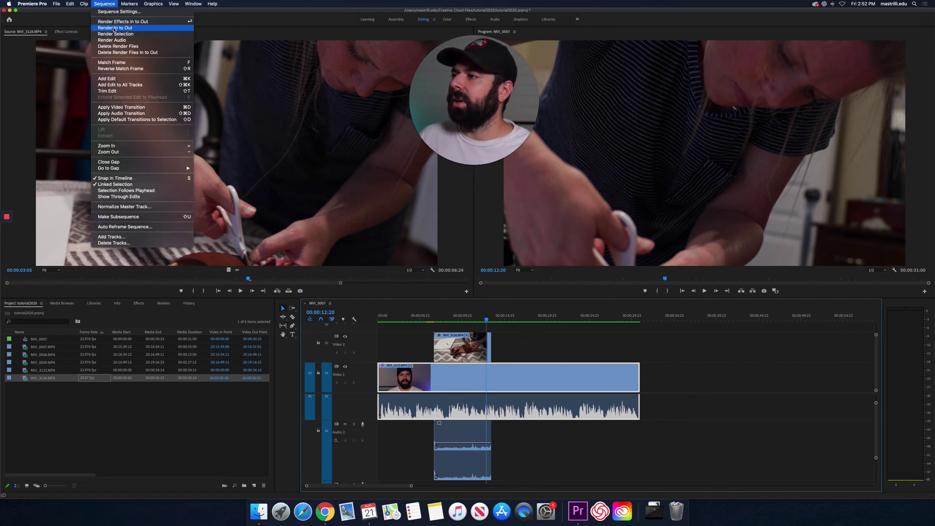
{"action": "left_click", "coordinate": [114, 29]}
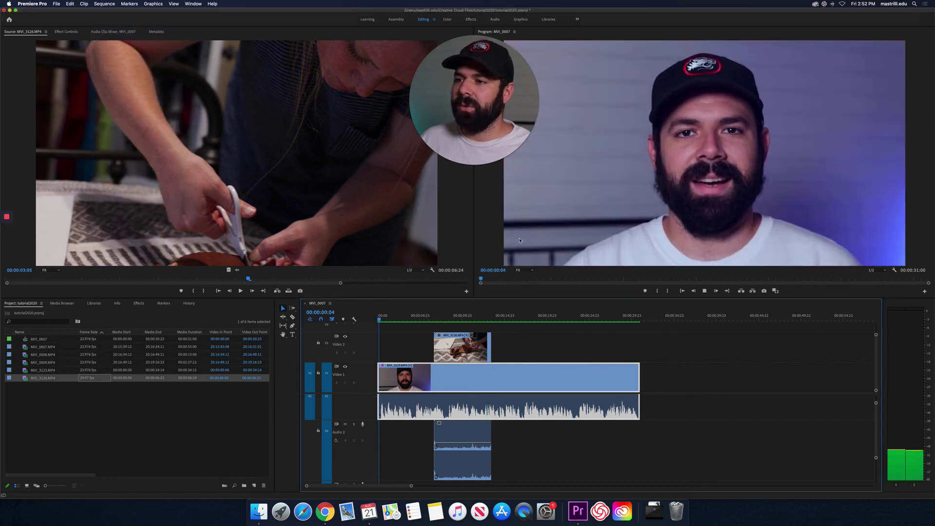
{"action": "key", "text": "space"}
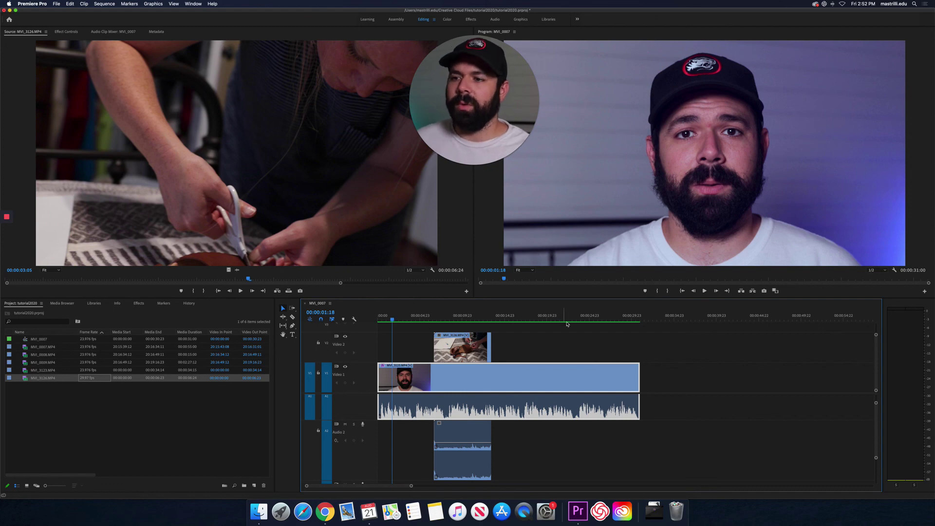
Examine the media export settings of the sequence, including the format choices and output file name, without exporting.
{"action": "left_click", "coordinate": [57, 4]}
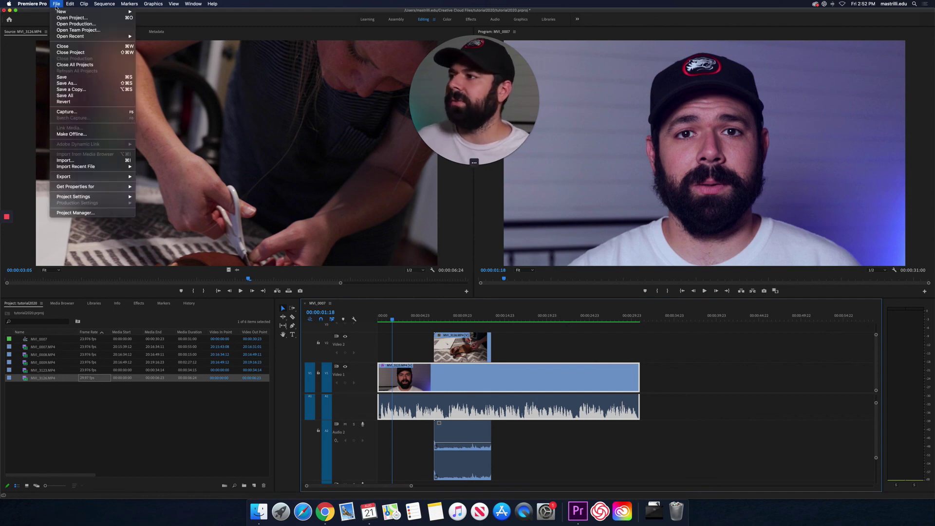
{"action": "mouse_move", "coordinate": [100, 179]}
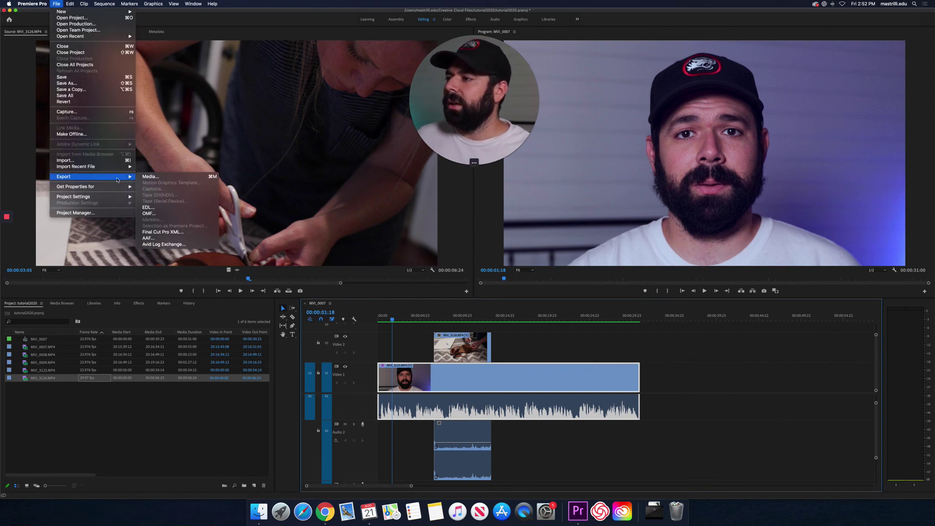
{"action": "left_click", "coordinate": [147, 181]}
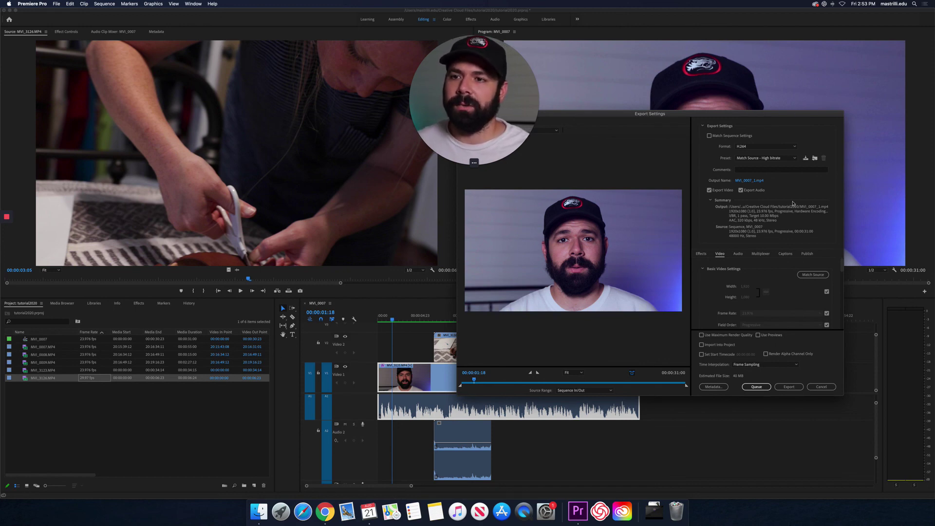
{"action": "left_click", "coordinate": [751, 147]}
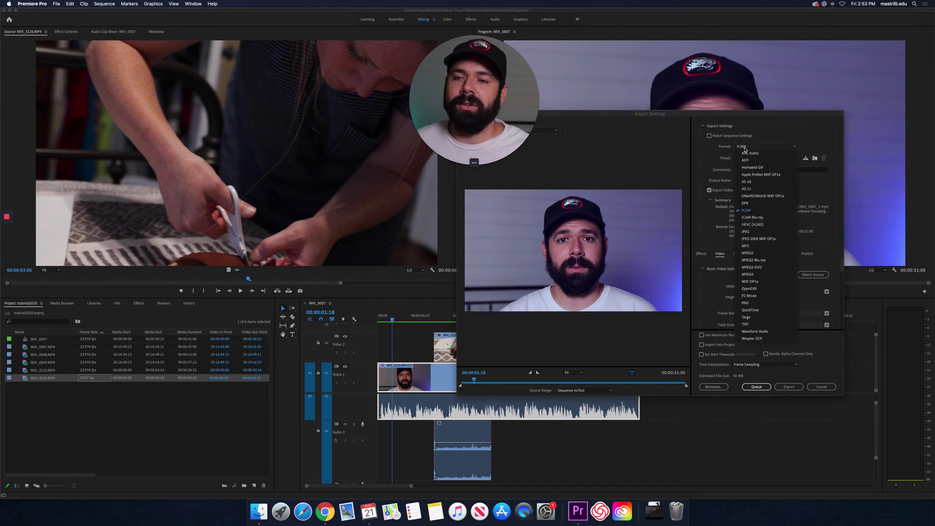
{"action": "left_click", "coordinate": [779, 146]}
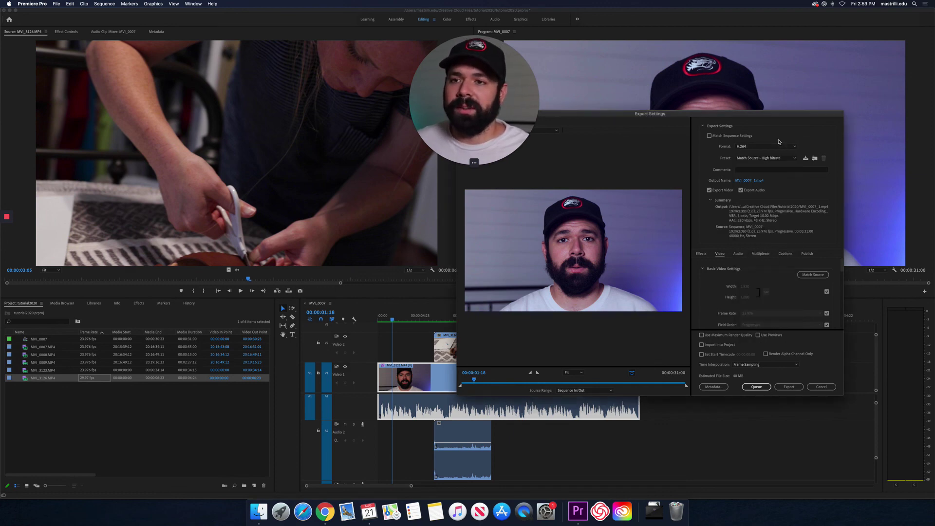
{"action": "left_click", "coordinate": [747, 181]}
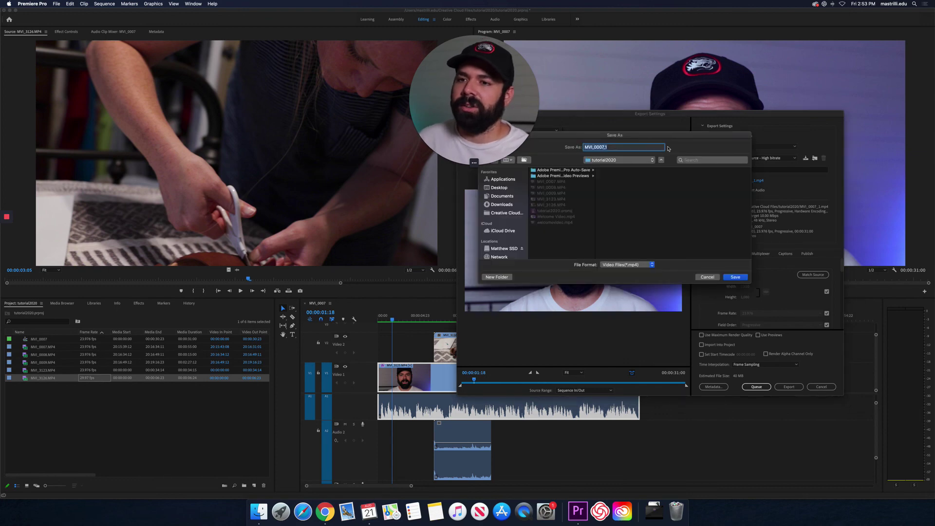
{"action": "left_click", "coordinate": [708, 278]}
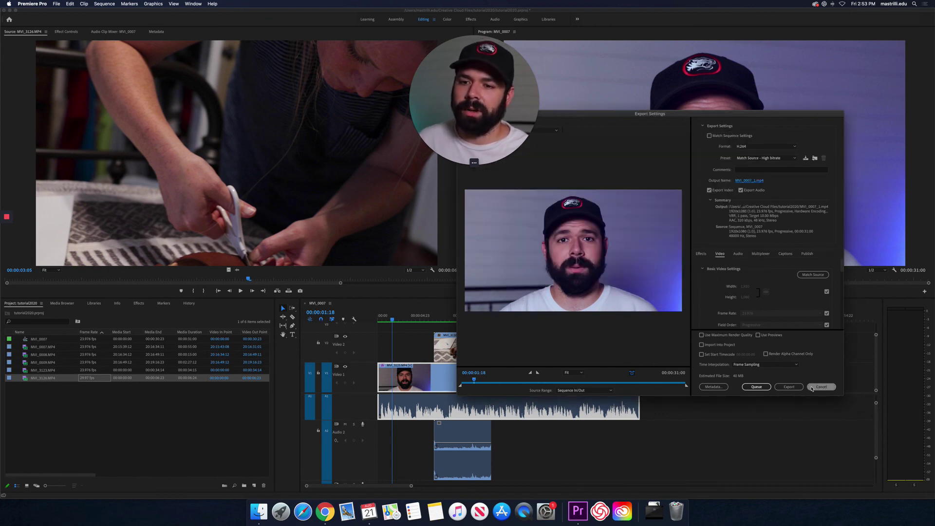
{"action": "left_click", "coordinate": [813, 388]}
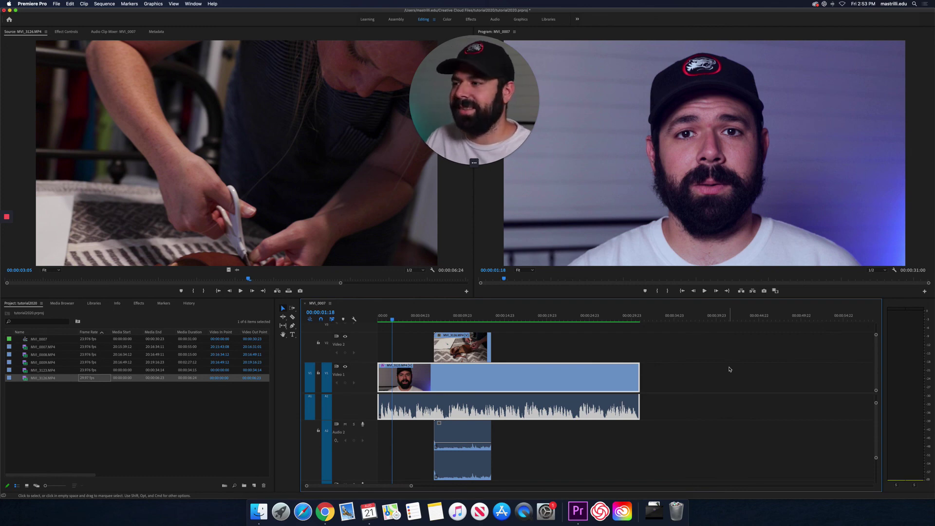
{"action": "scroll", "coordinate": [165, 193], "scroll_direction": "up", "scroll_amount": 1}
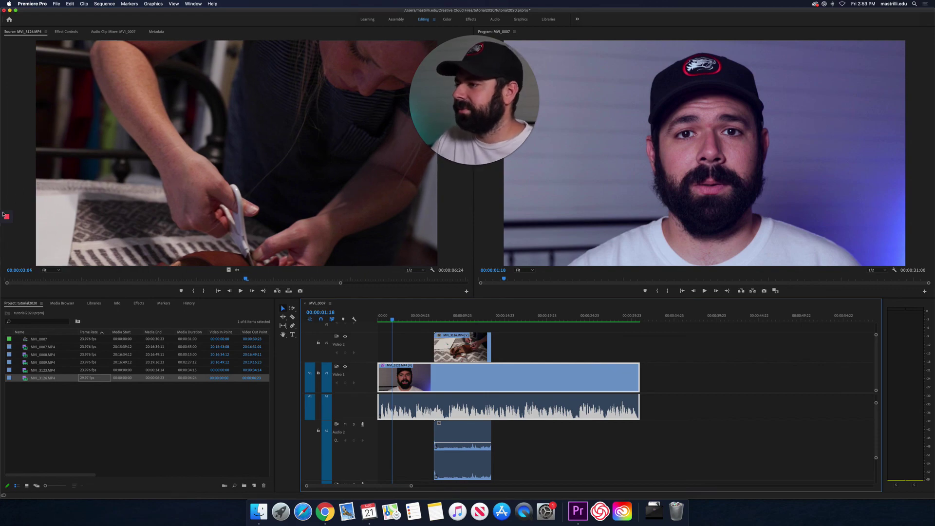